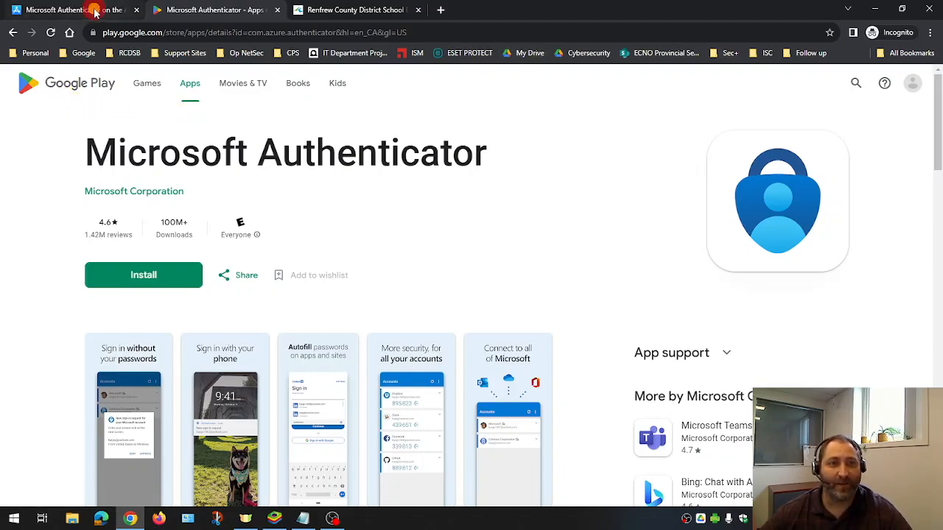
View the Microsoft Authenticator App Store listing, then bring the BlueStacks emulator forward.
left_click(94, 9)
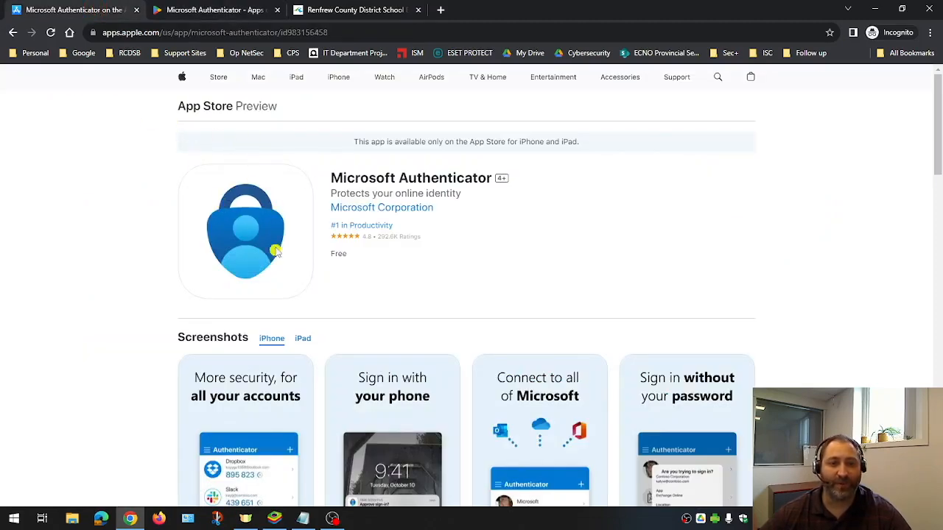
mouse_move(274, 518)
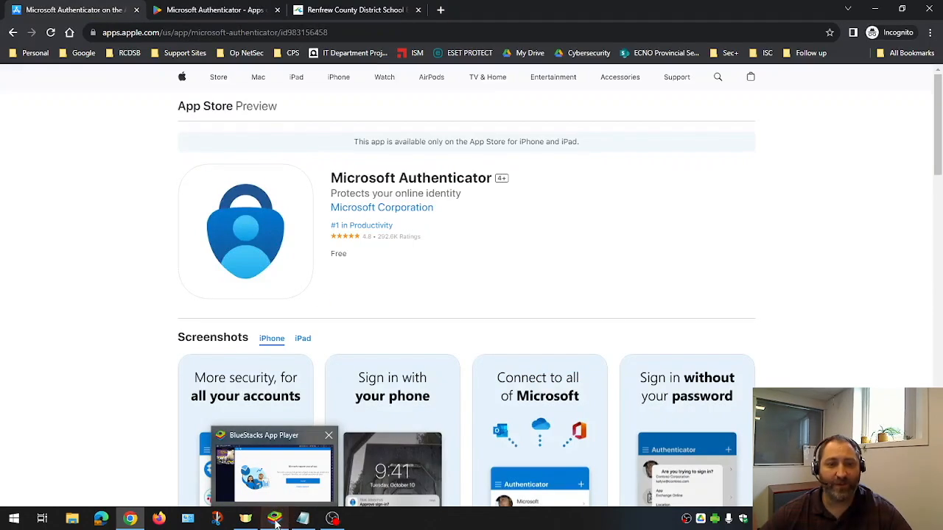
left_click(277, 517)
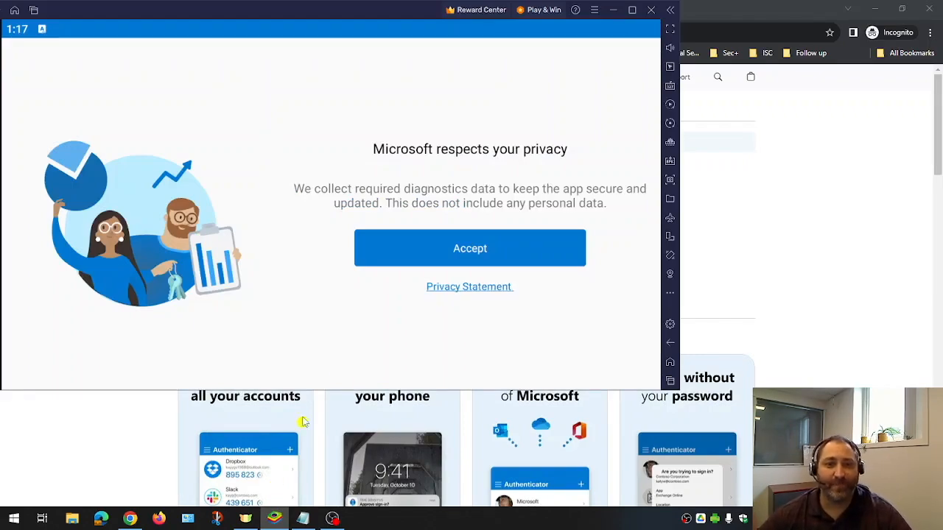
Accept the privacy notice, decline usage-data sharing, and skip signing in to Authenticator.
left_click(486, 249)
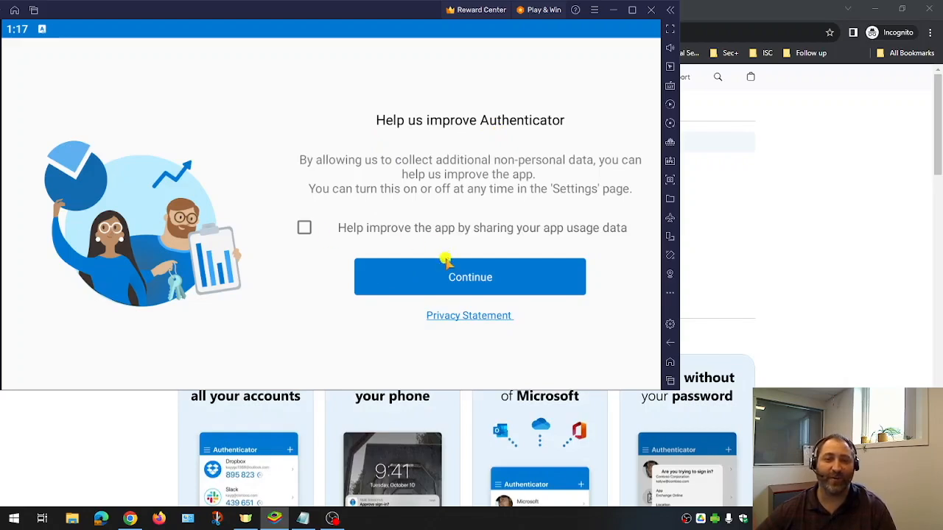
left_click(470, 278)
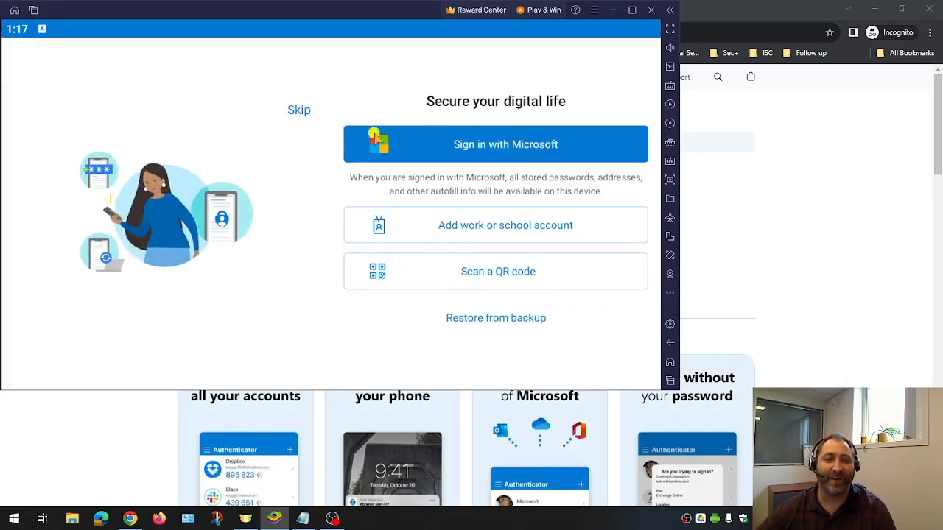
left_click(302, 112)
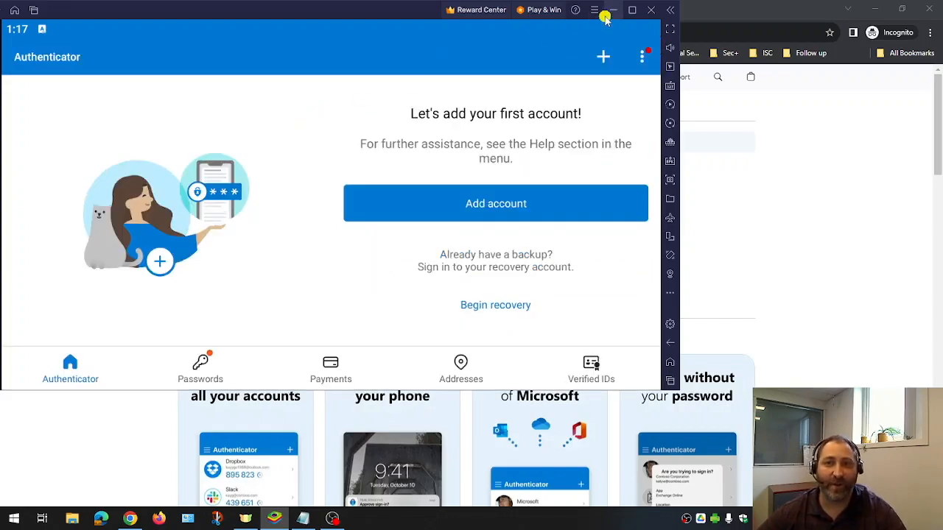
Go to aka.ms/mfasetup in the school board tab, reaching the Microsoft sign-in page.
left_click(612, 12)
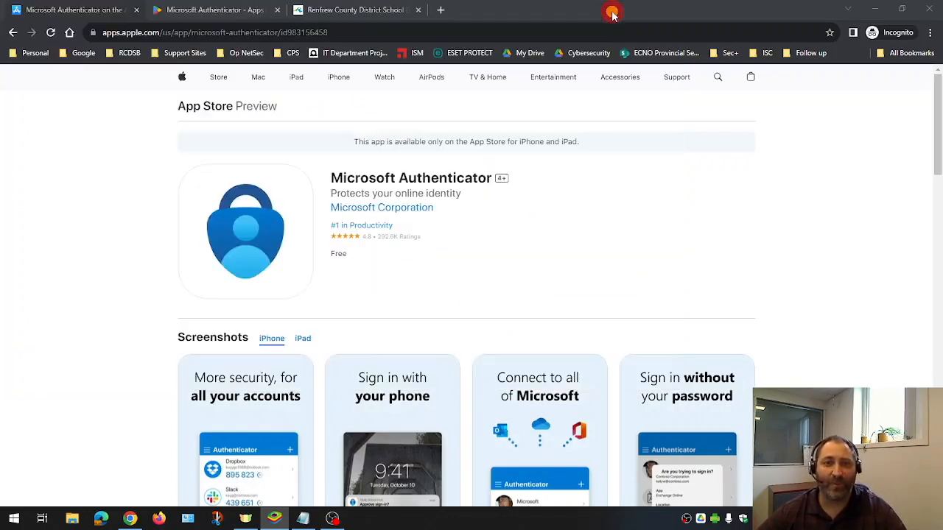
left_click(372, 10)
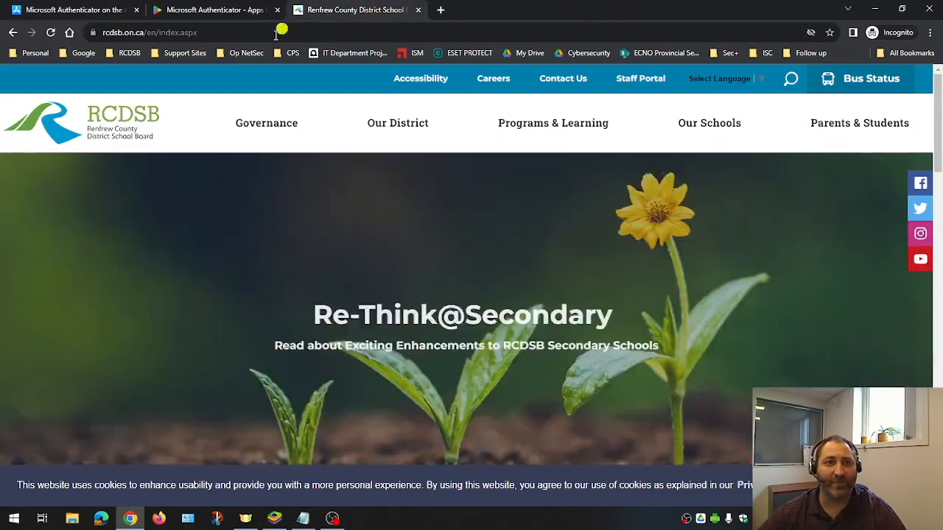
left_click(271, 32)
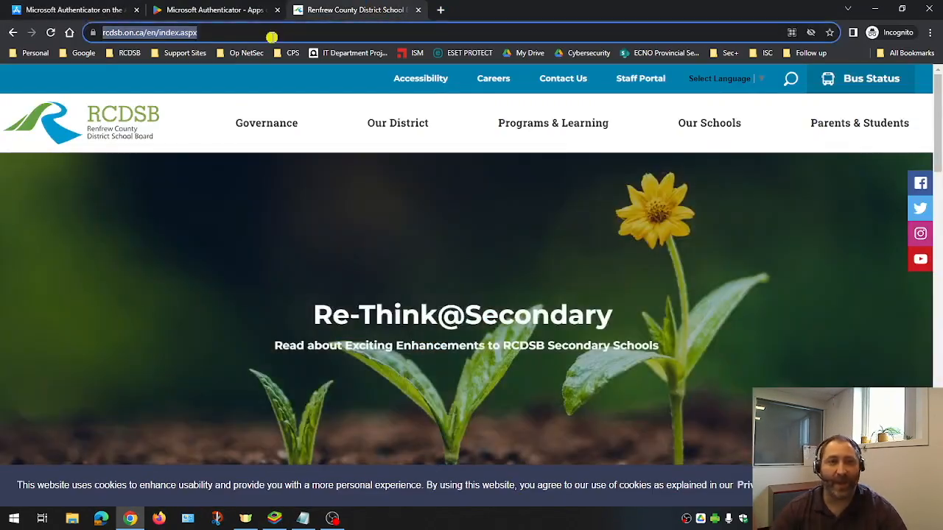
type("aka.ms/mfasetup")
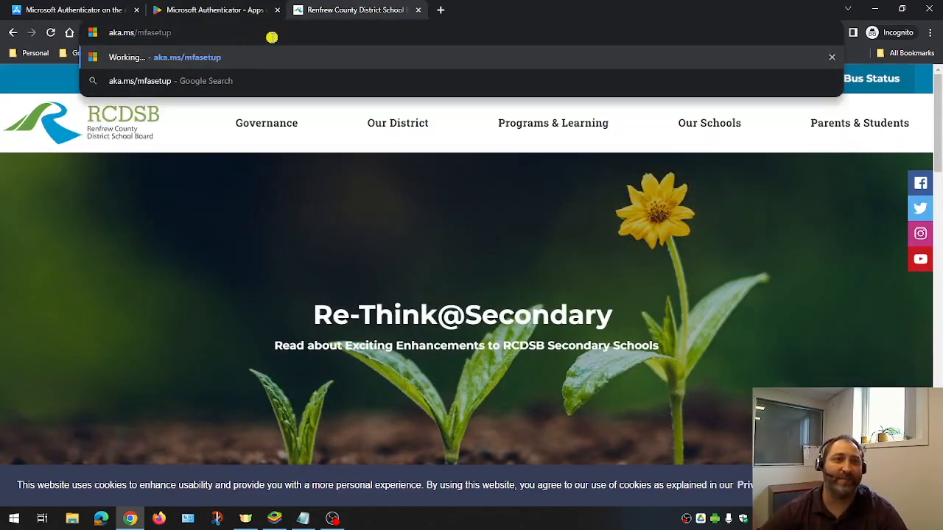
key("Return")
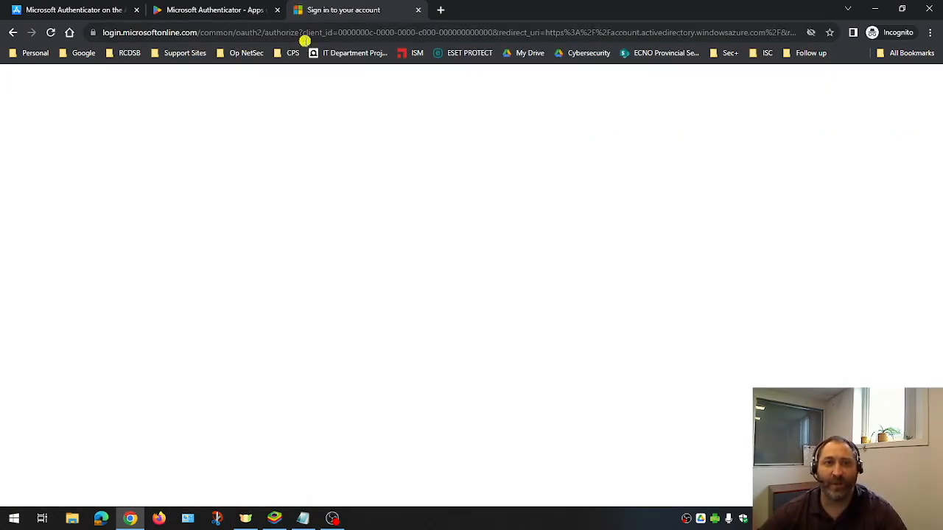
type("teachertestal@rcds")
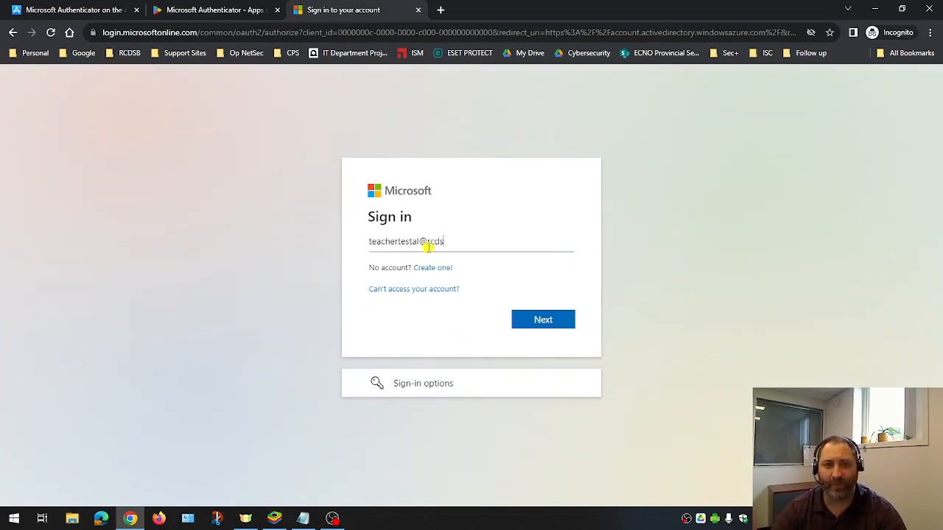
type(".ca")
Submit the school email and password to sign in to the Microsoft account.
key("Return")
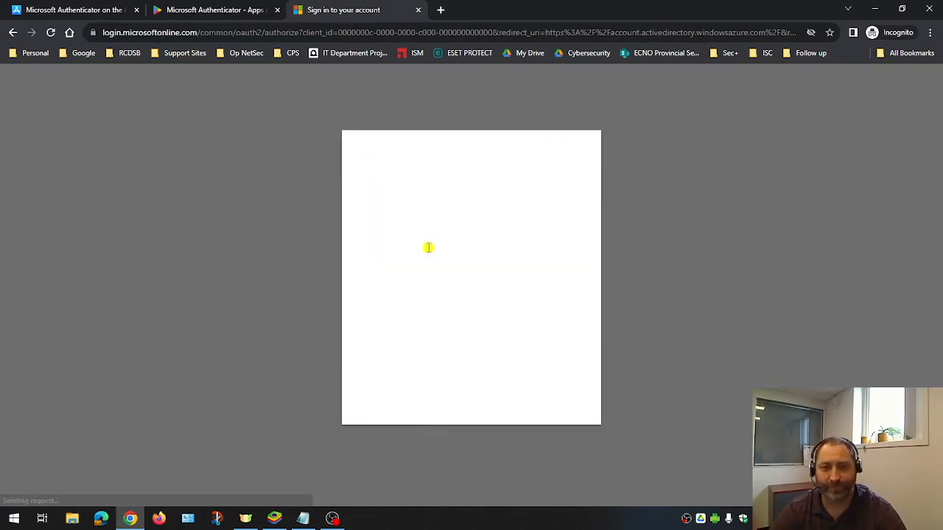
type("••")
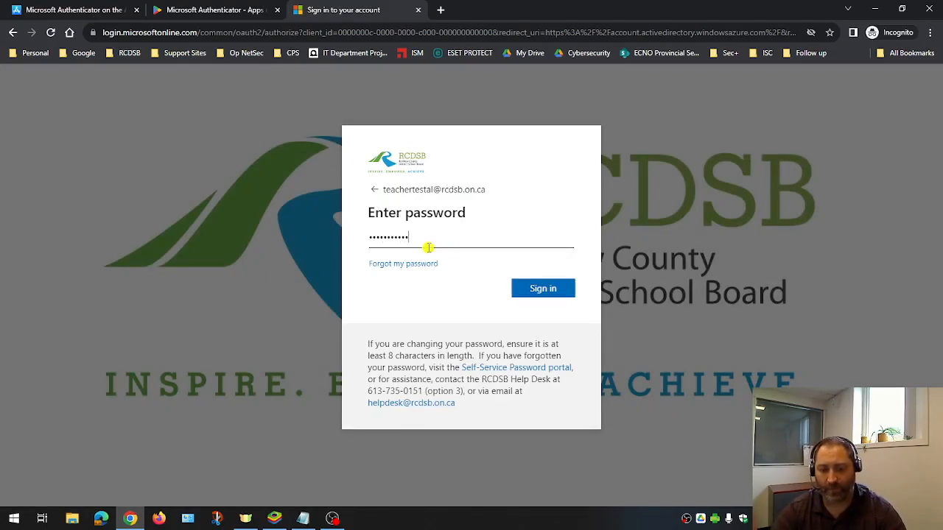
key("Return")
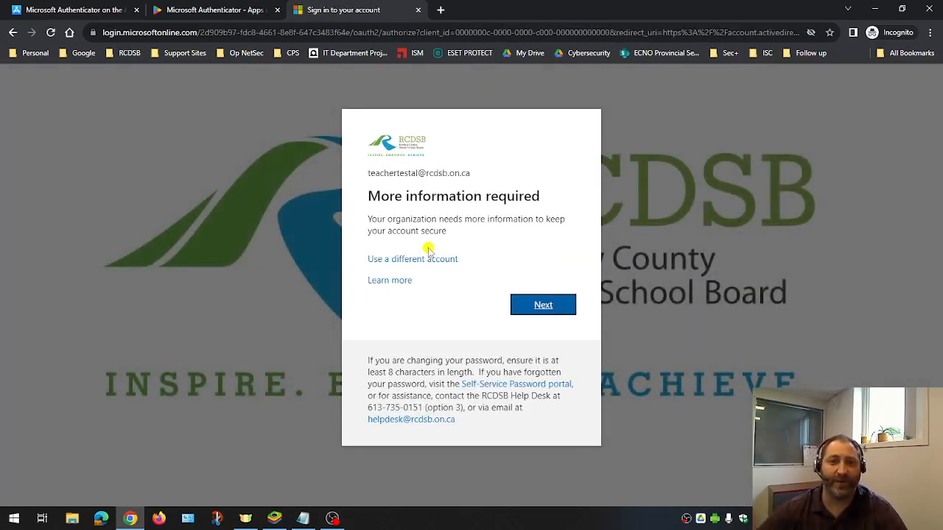
Advance through the More information required and app setup prompts to the QR code step.
left_click(549, 306)
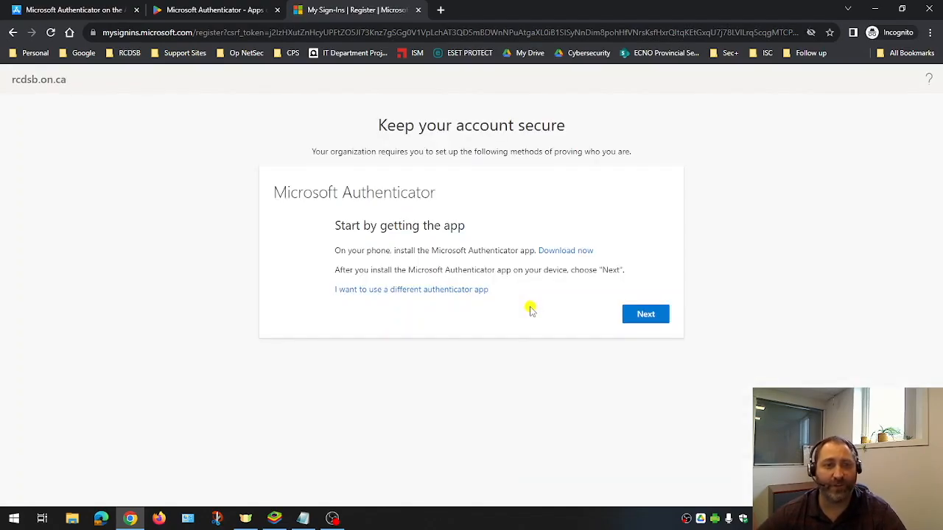
left_click(639, 315)
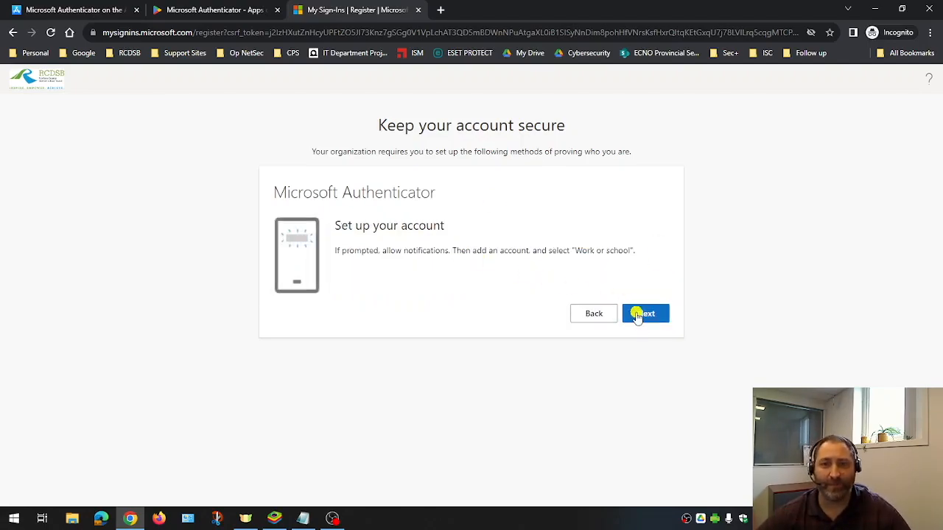
left_click(638, 314)
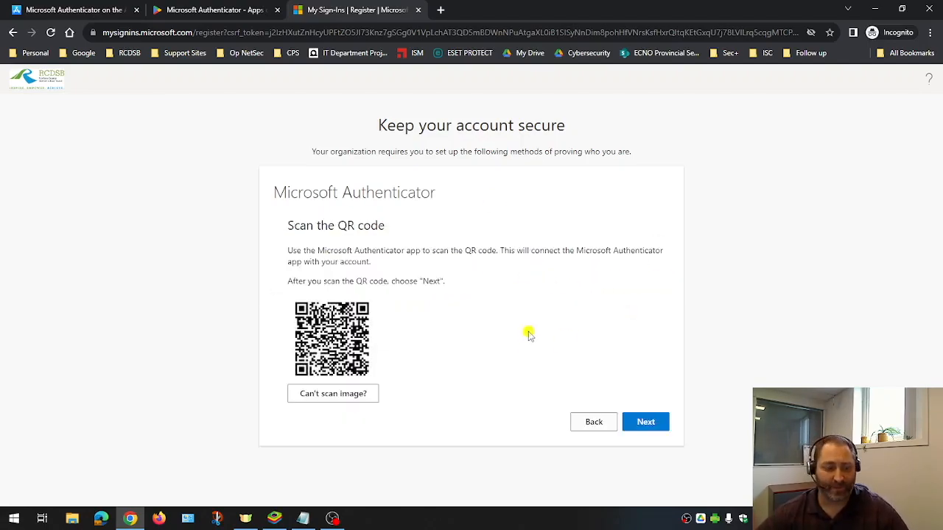
Start adding a Work or school account in Authenticator, then return to the QR code page.
left_click(274, 519)
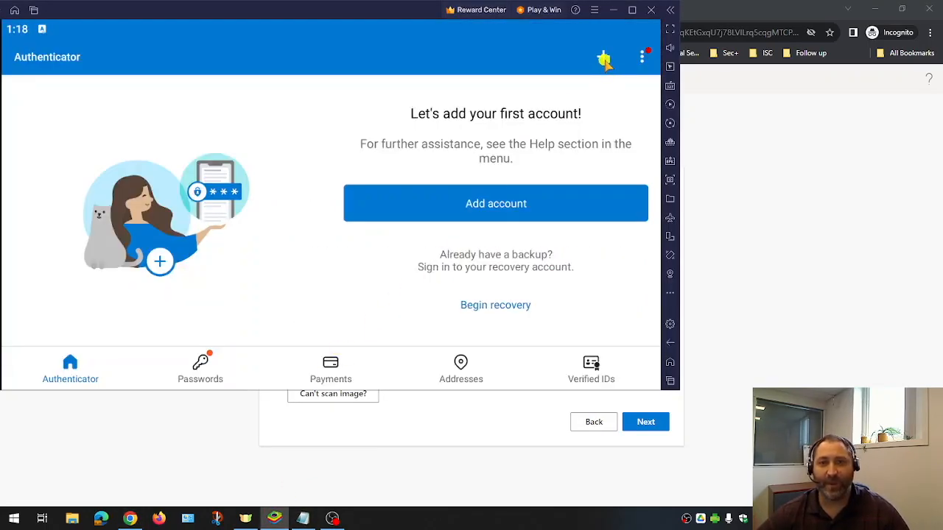
left_click(604, 58)
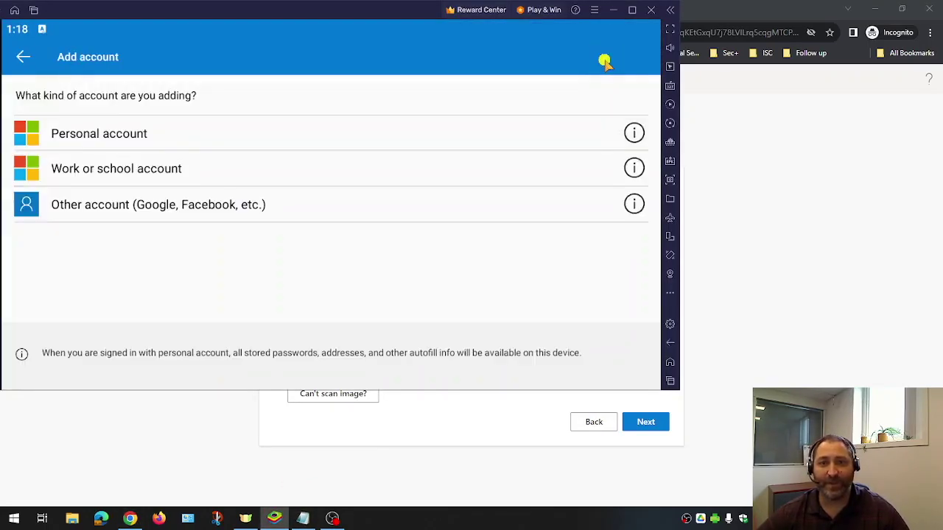
left_click(243, 175)
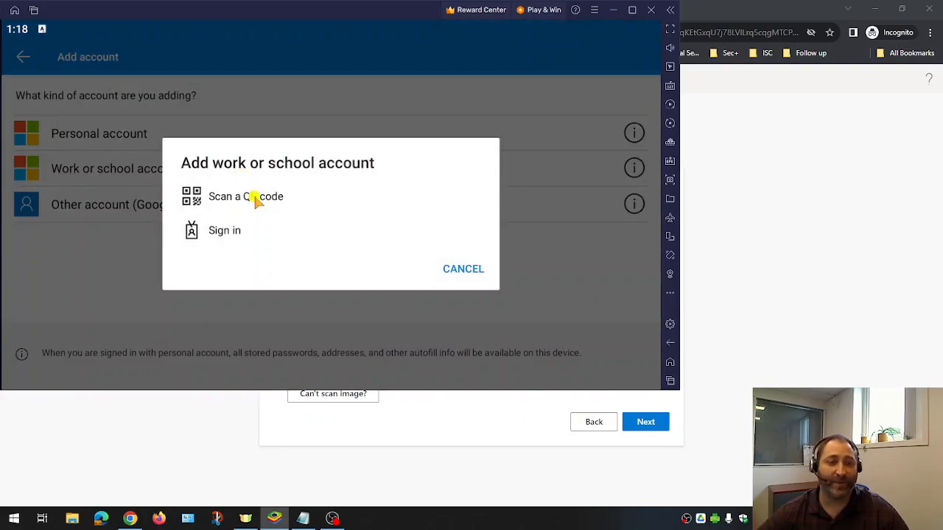
left_click(613, 10)
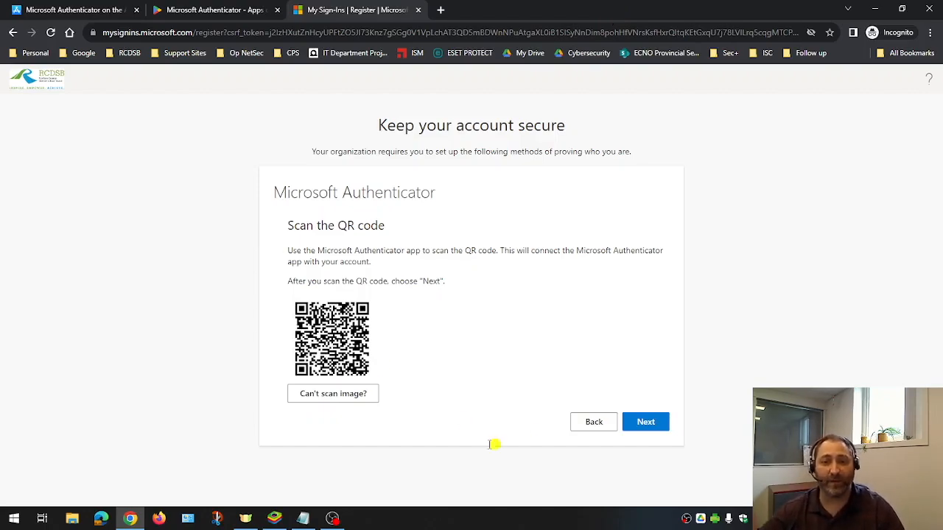
Confirm the QR scan and complete setup, reaching the Success screen with Authenticator as default.
left_click(651, 426)
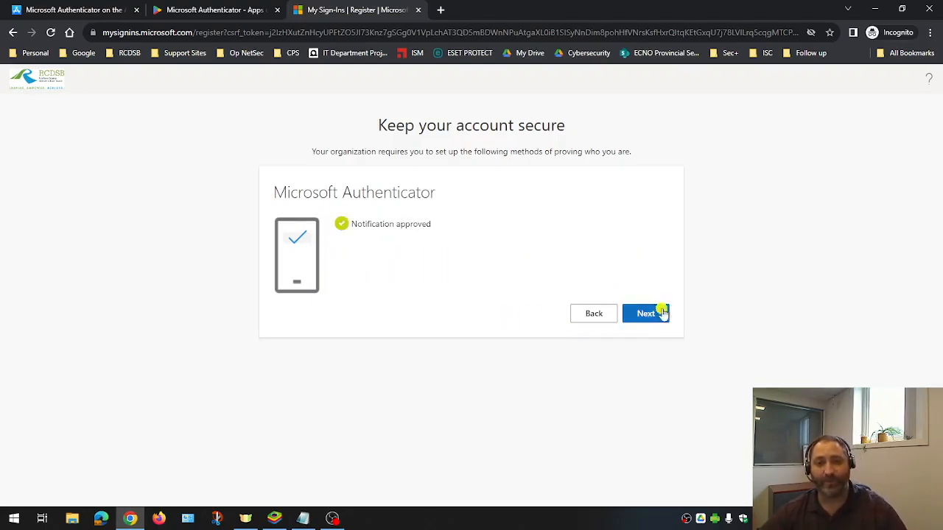
left_click(655, 313)
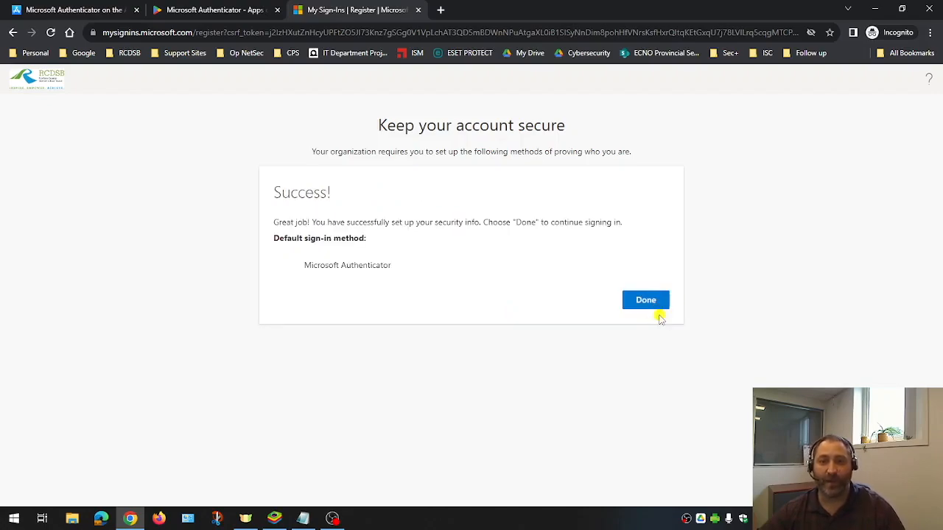